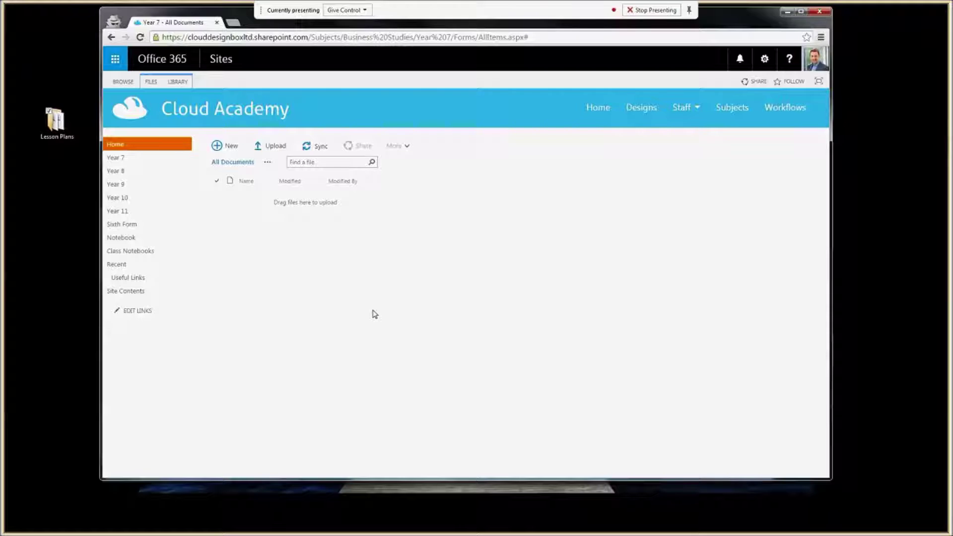
# Open the desktop Lesson Plans folder in Windows Explorer.
pyautogui.doubleClick(55, 124)
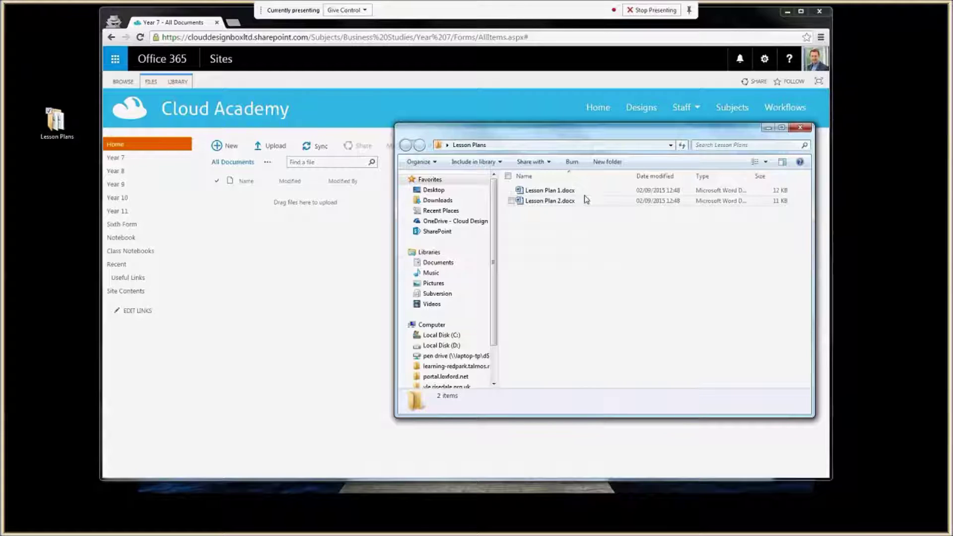
# Drop both Lesson Plan files from Explorer onto the Year 7 library's upload area.
pyautogui.moveTo(622, 257); pyautogui.dragTo(301, 208)
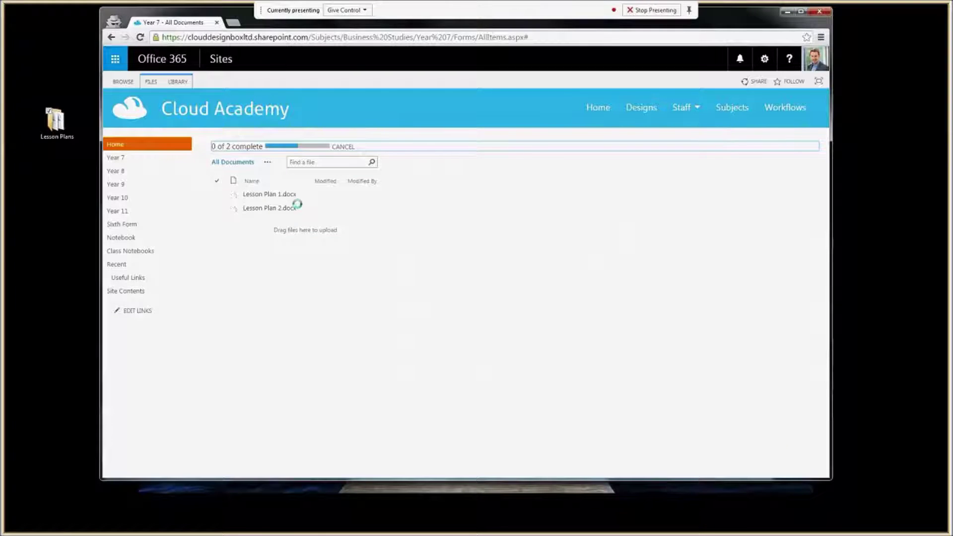
pyautogui.click(299, 209)
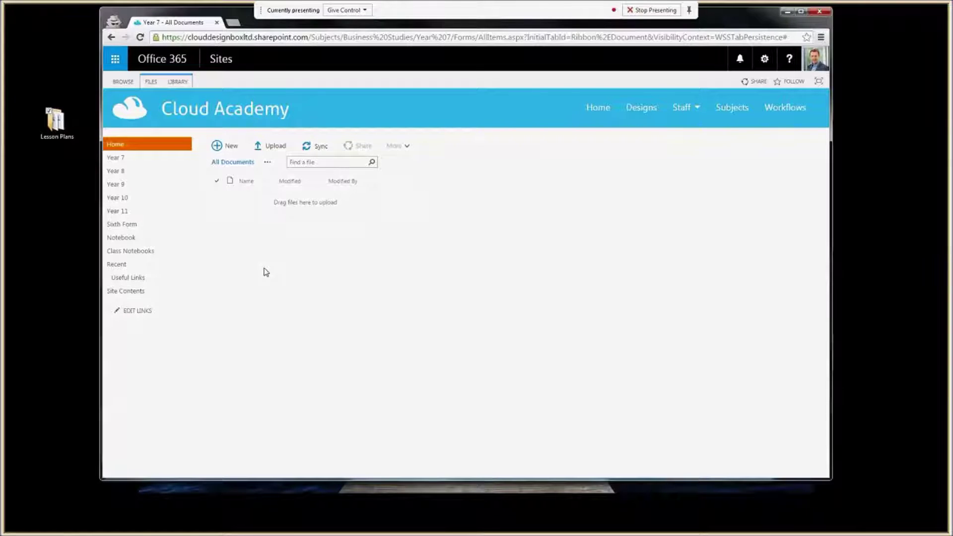
# Upload Lesson Plan 1.docx to the Year 7 library through the Add a document dialog.
pyautogui.click(276, 146)
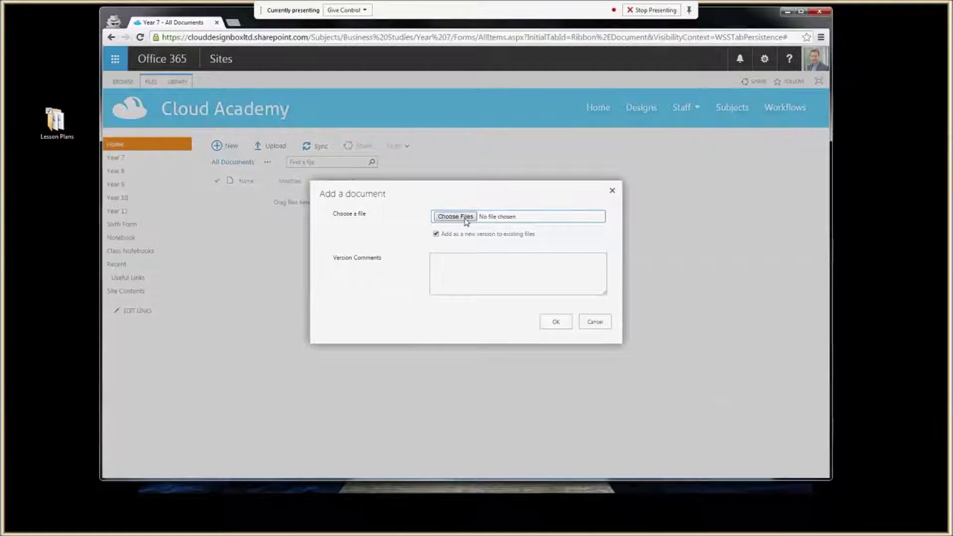
pyautogui.click(454, 216)
pyautogui.click(234, 74)
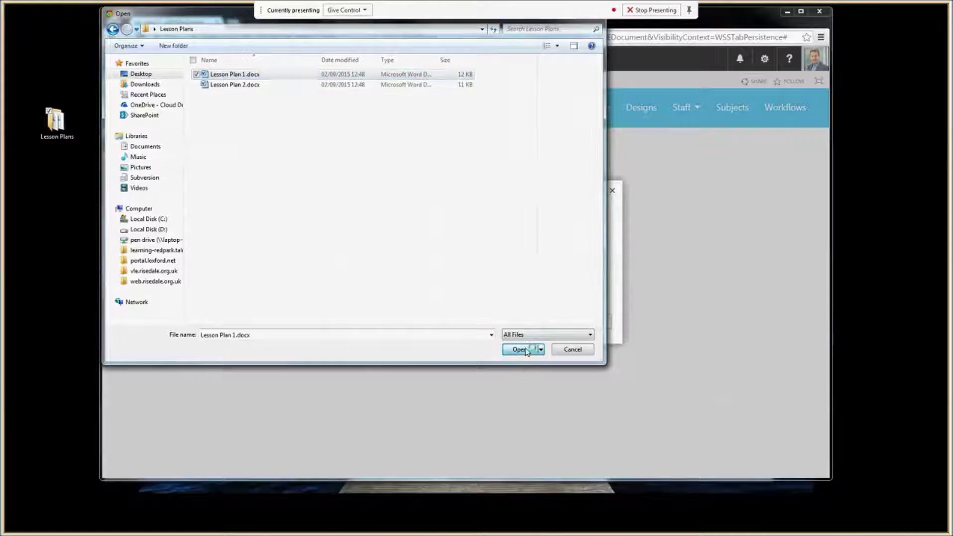
pyautogui.click(520, 350)
pyautogui.click(555, 322)
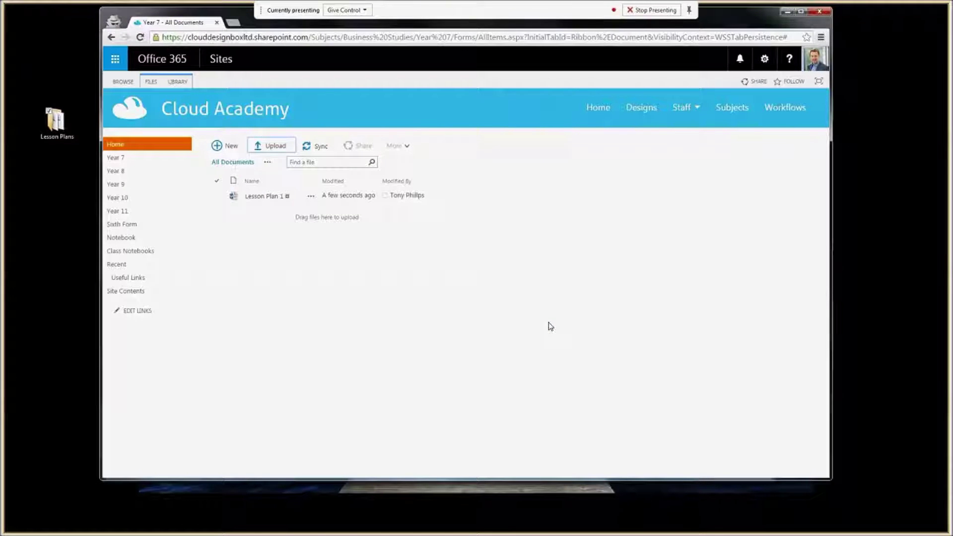
# Upload Lesson Plan 2.docx to the Year 7 library the same way.
pyautogui.click(271, 146)
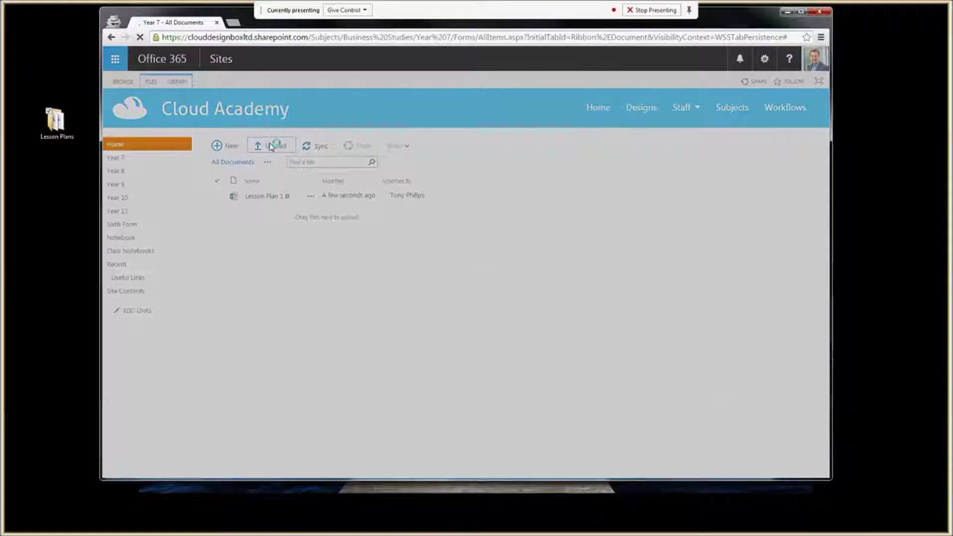
pyautogui.click(454, 217)
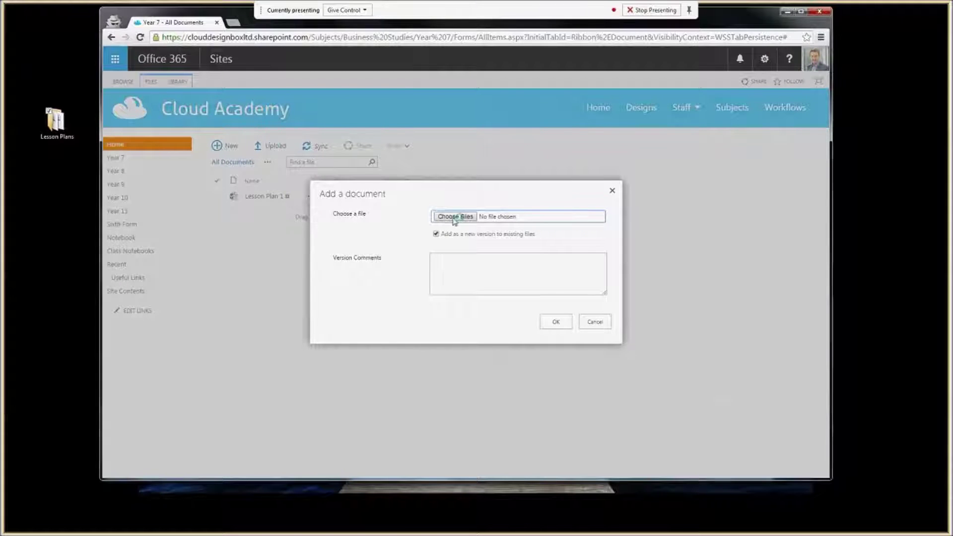
pyautogui.click(234, 85)
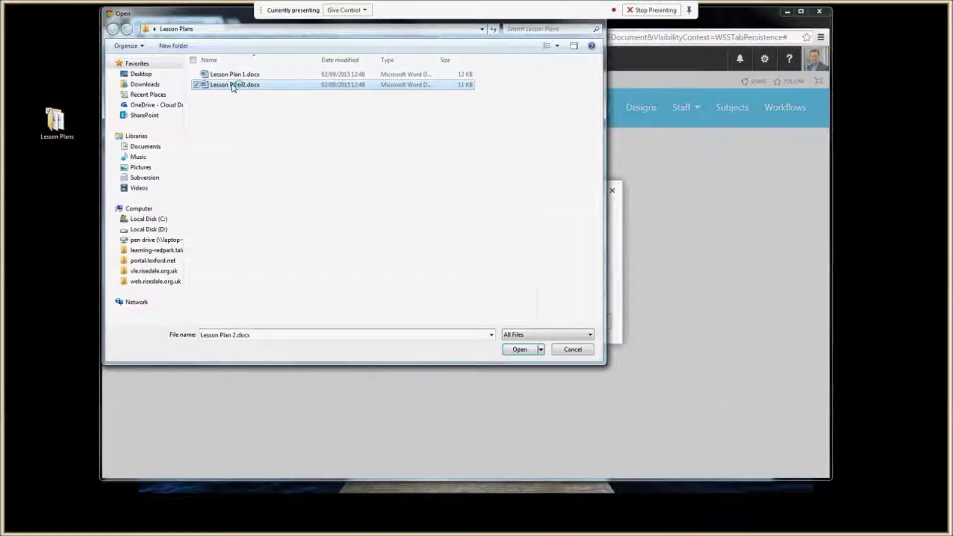
pyautogui.click(519, 349)
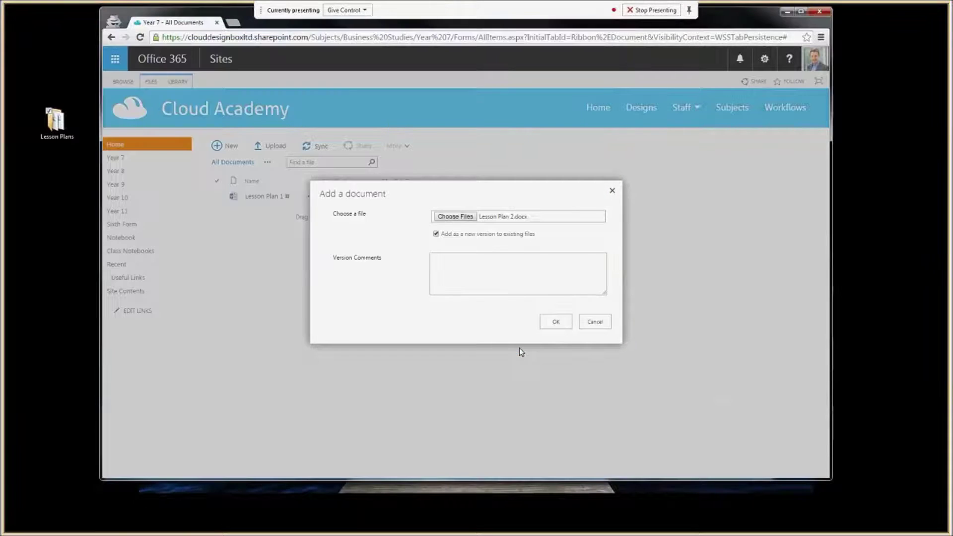
pyautogui.click(551, 322)
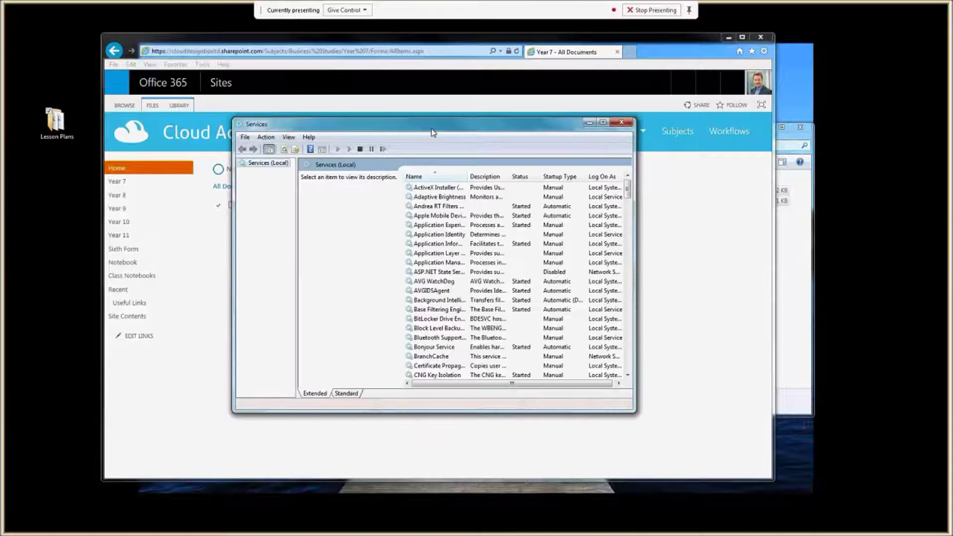
# Verify in Services that WebClient is already started, with Start unavailable.
pyautogui.click(441, 253)
pyautogui.press('w')
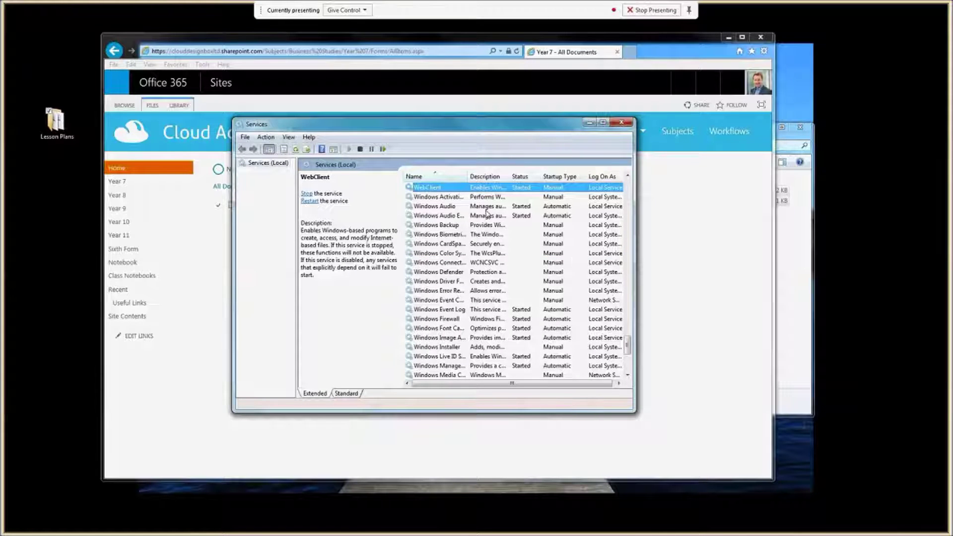
pyautogui.rightClick(457, 189)
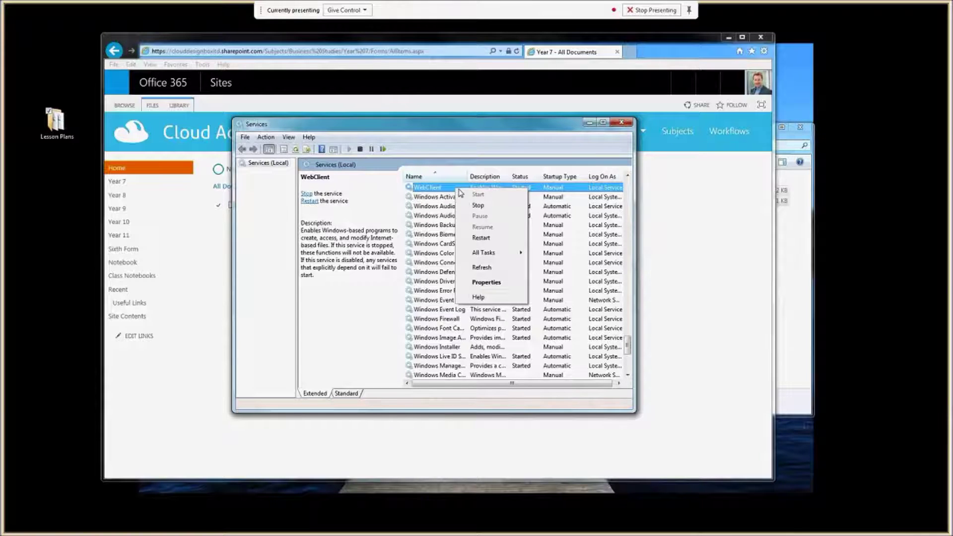
pyautogui.click(585, 133)
# Close Services and open the Year 7 library with Explorer from the LIBRARY ribbon.
pyautogui.click(627, 122)
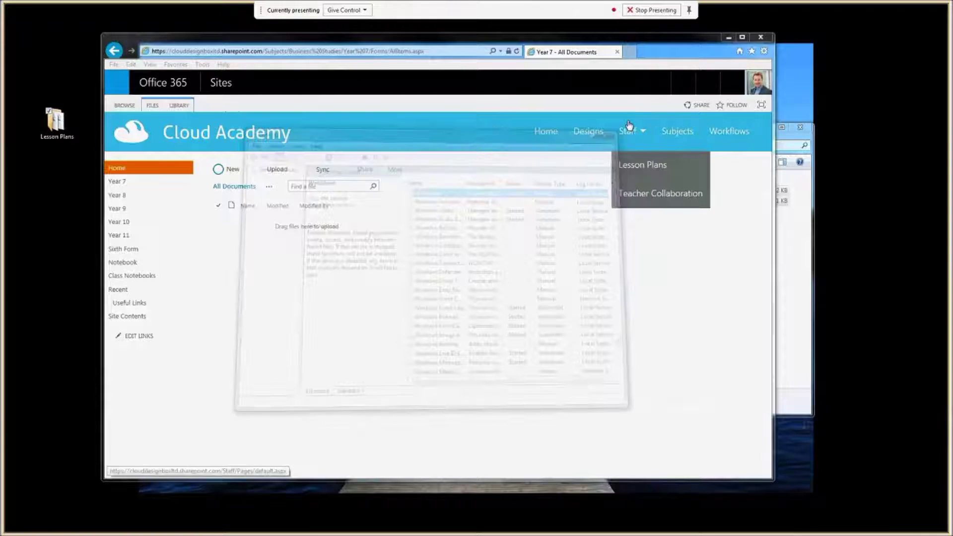
pyautogui.click(183, 105)
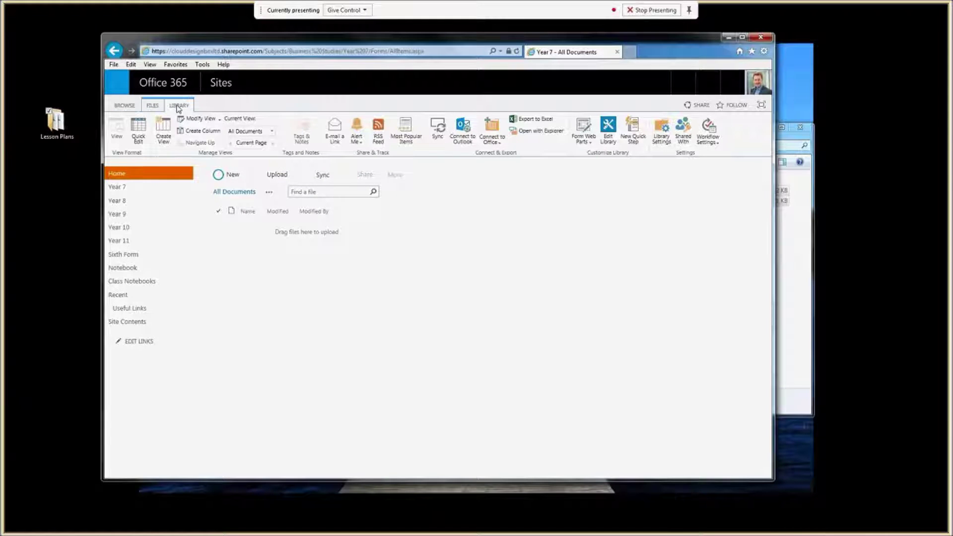
pyautogui.click(532, 132)
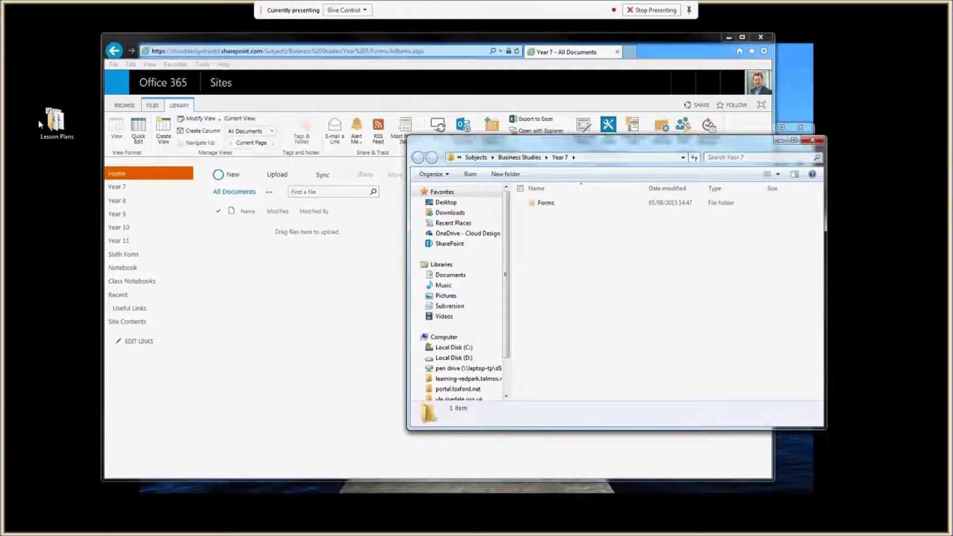
# Paste the desktop Lesson Plans folder into the Year 7 Explorer window, then close it.
pyautogui.click(58, 129)
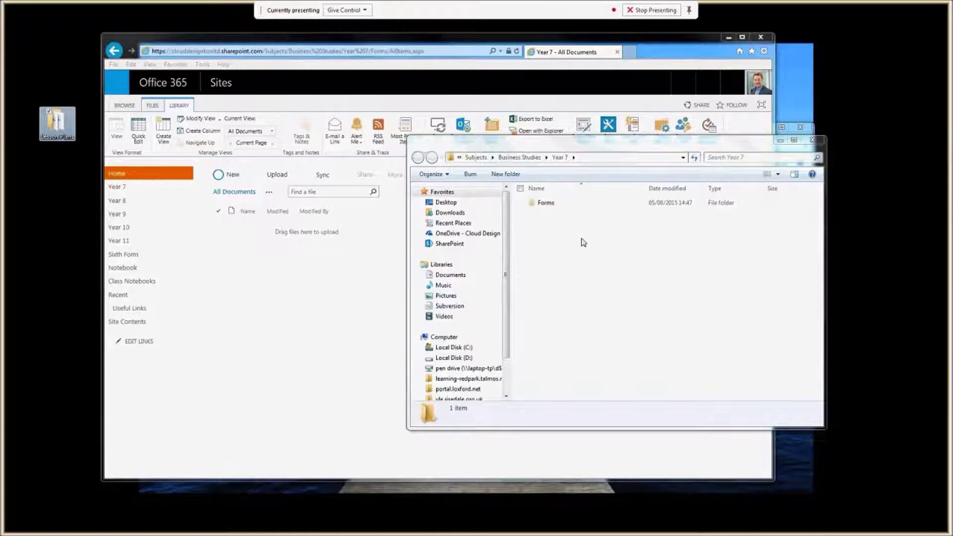
pyautogui.click(582, 243)
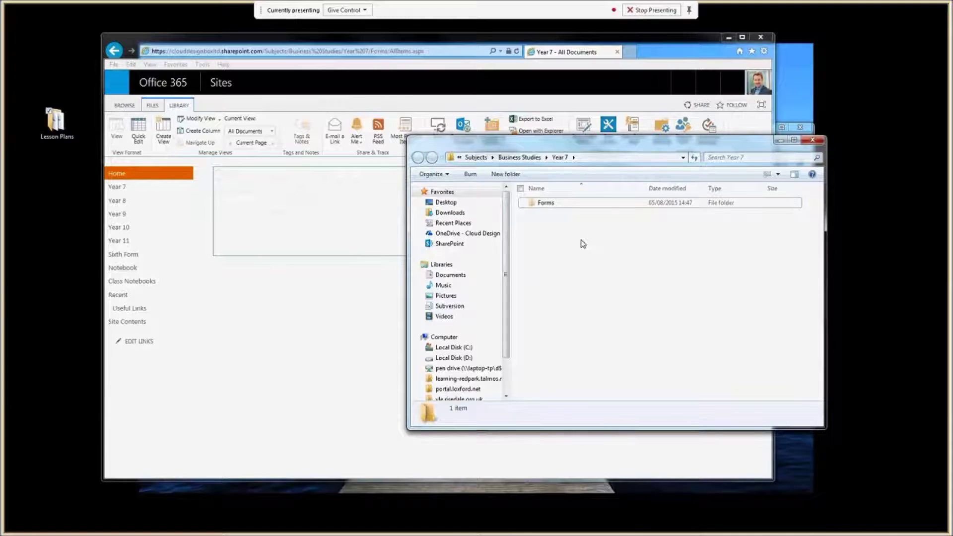
pyautogui.hotkey('ctrl', 'v')
pyautogui.click(812, 141)
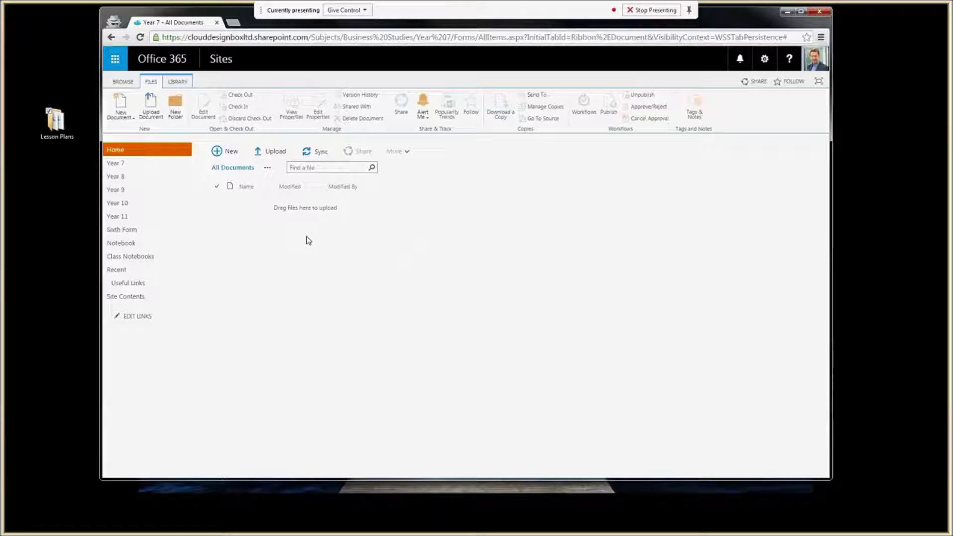
# Sync the Year 7 library, letting the OneDrive for Business application launch.
pyautogui.click(309, 154)
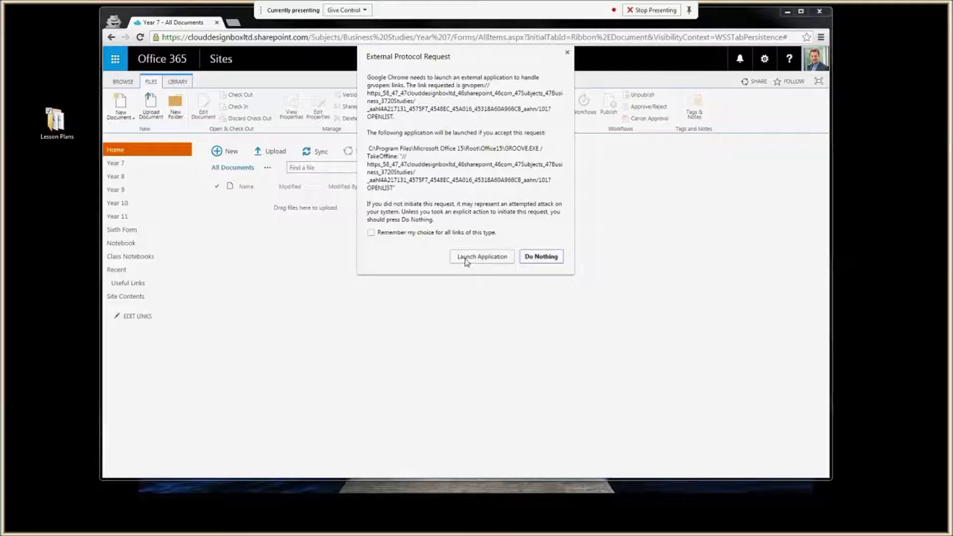
pyautogui.click(466, 257)
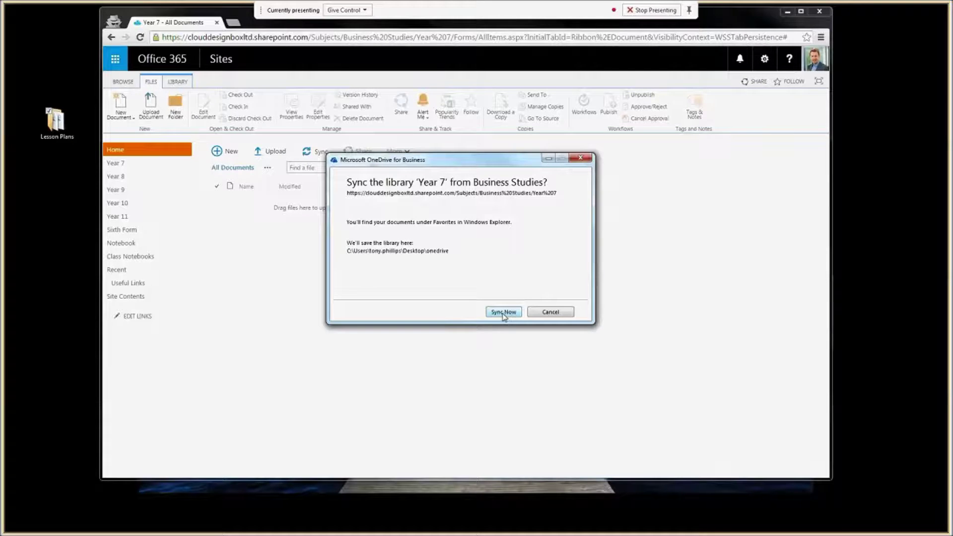
# Confirm Sync Now and show the local Business Studies - Year 7 folder.
pyautogui.click(504, 313)
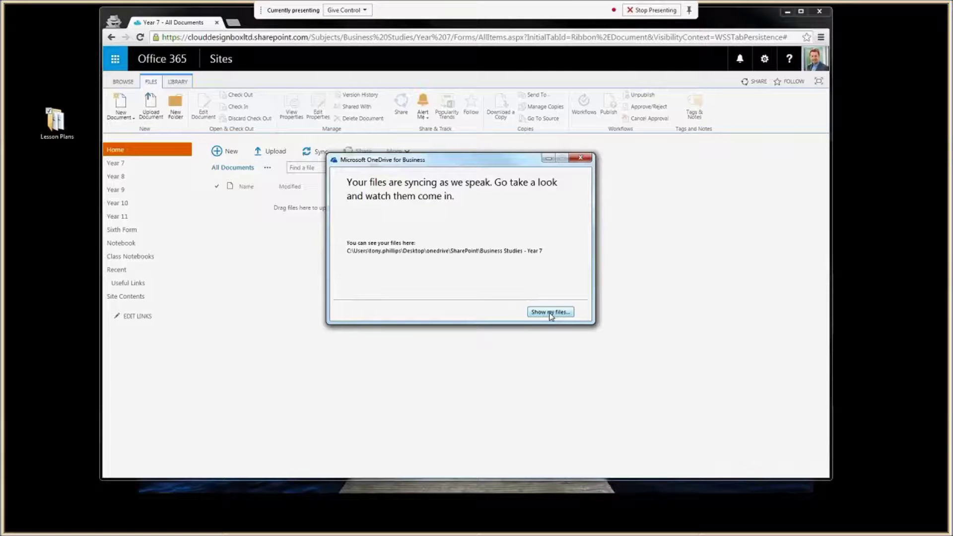
pyautogui.click(550, 312)
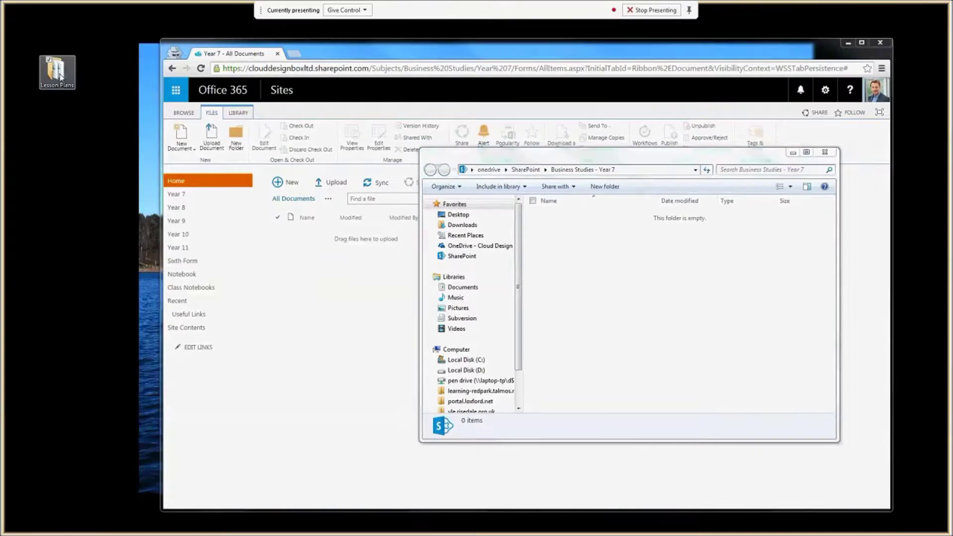
# Move the desktop Lesson Plans folder into the synced Business Studies - Year 7 folder.
pyautogui.moveTo(59, 77); pyautogui.dragTo(599, 257)
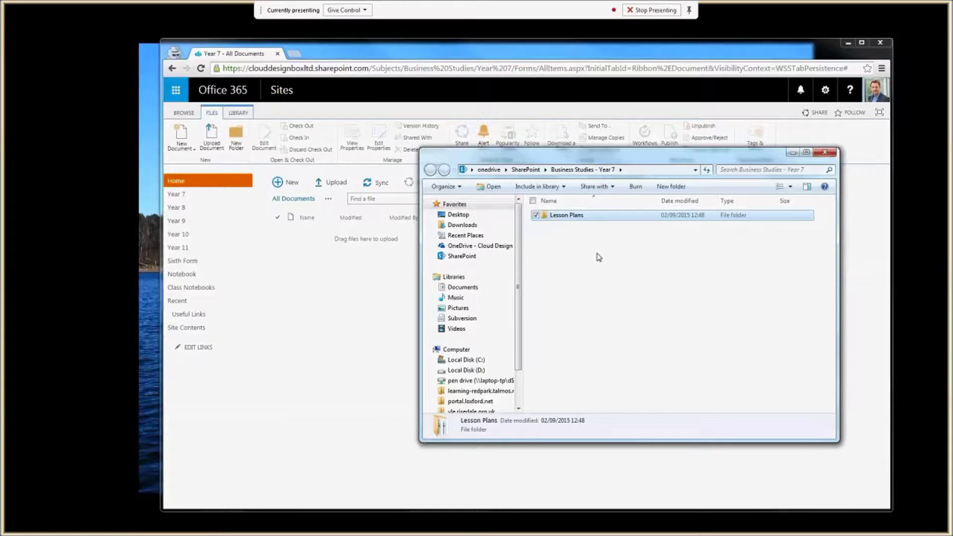
pyautogui.click(598, 257)
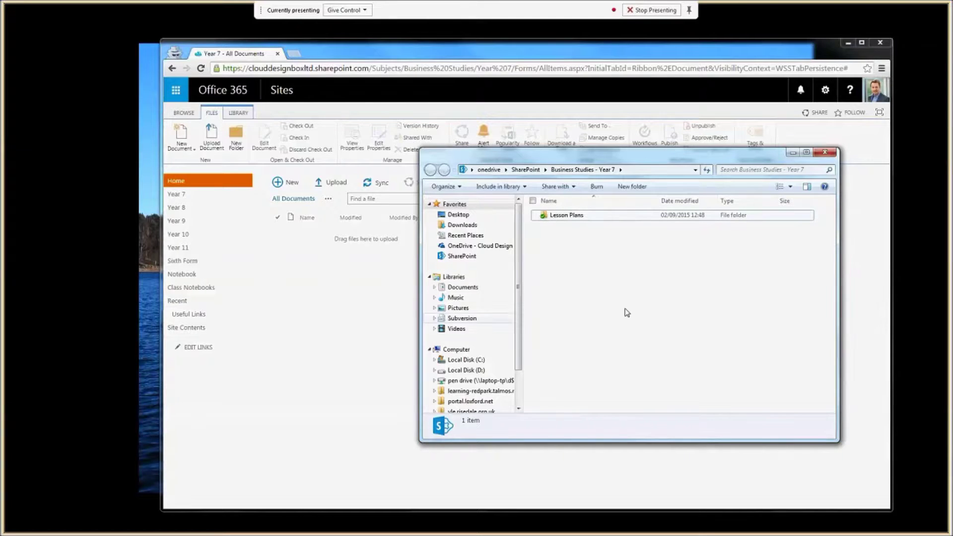
# Close the Explorer window and reload the Year 7 library page, continuing past form resubmission.
pyautogui.hotkey('alt', 'F4')
pyautogui.press('F5')
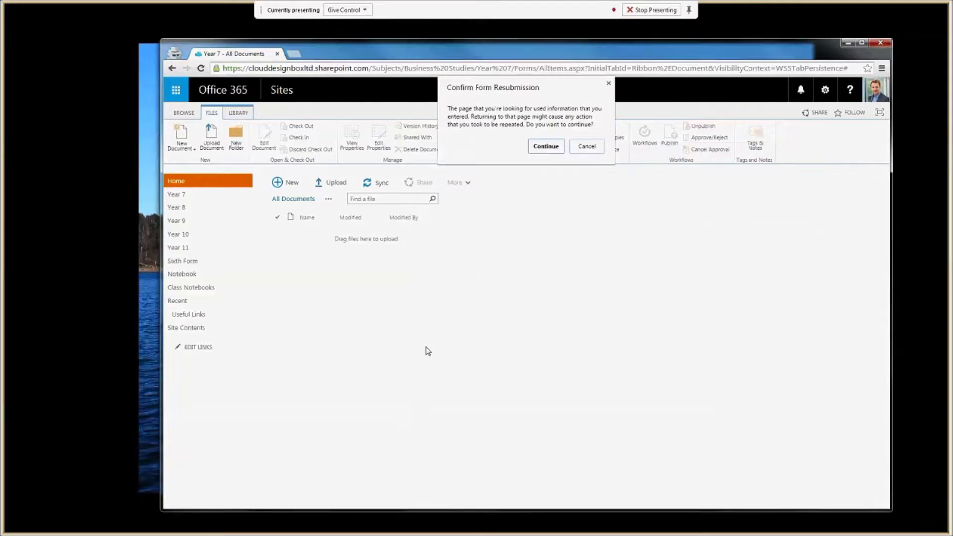
pyautogui.click(545, 147)
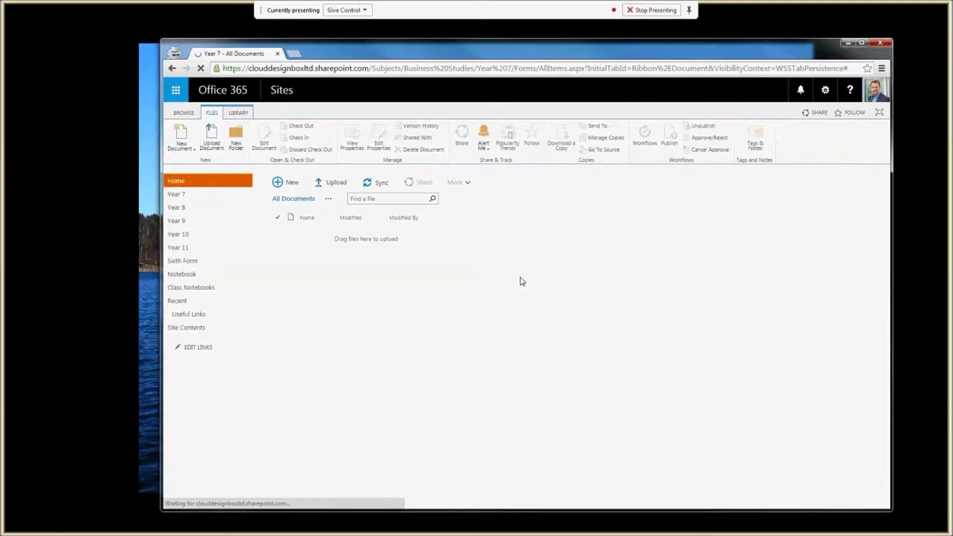